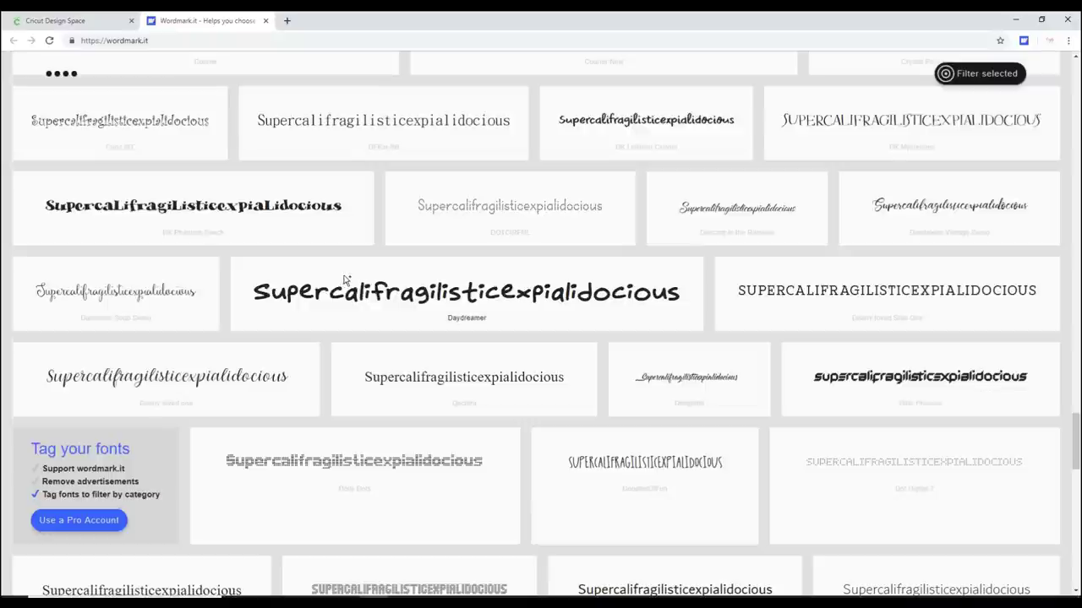
Look through more of the font previews on Wordmark.it and return to the fonts project in Cricut Design Space
scroll(355, 289, down, 3)
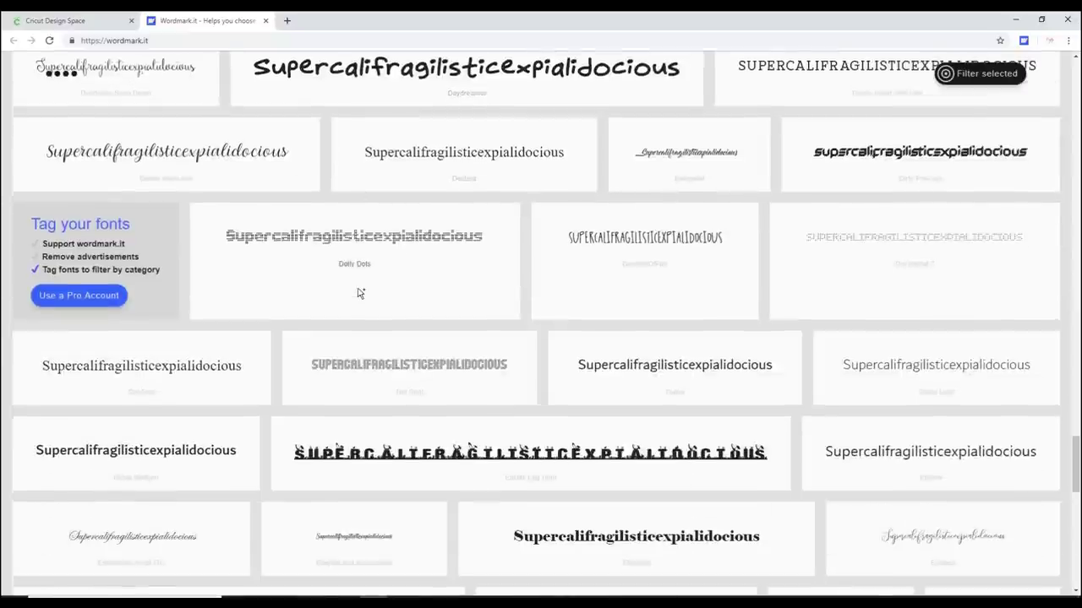
scroll(360, 294, down, 3)
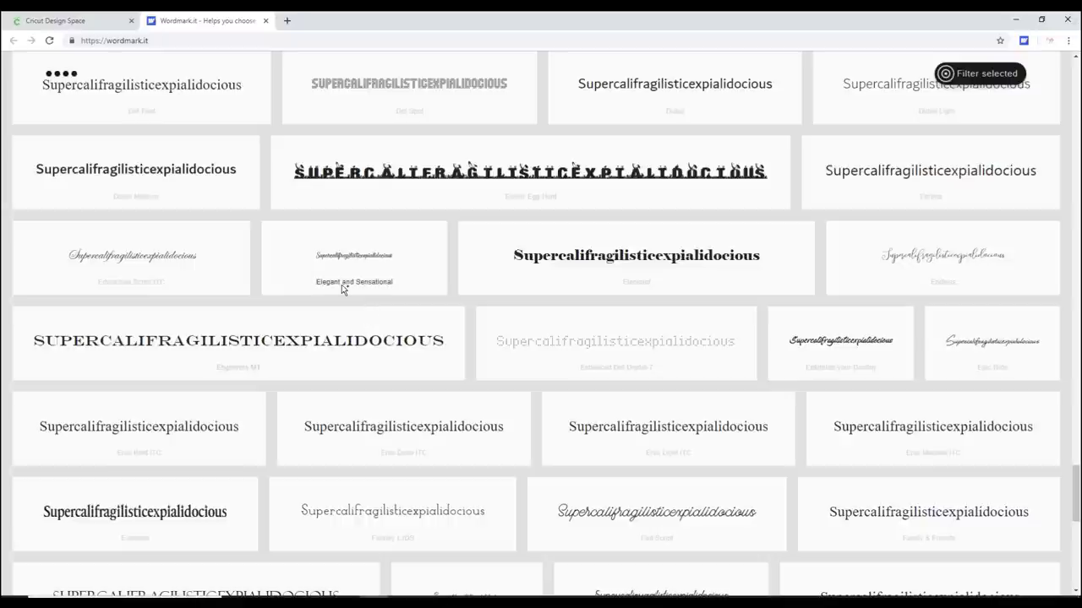
key(ctrl+shift+Tab)
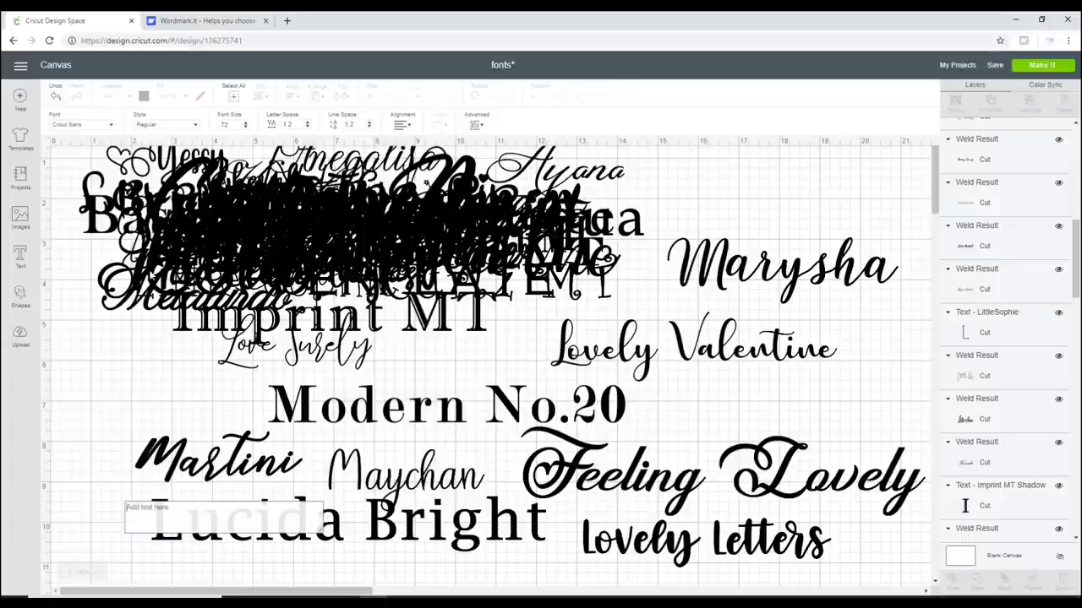
Find the Motherland font with the search term "moth" and apply it to the new empty text
click(99, 127)
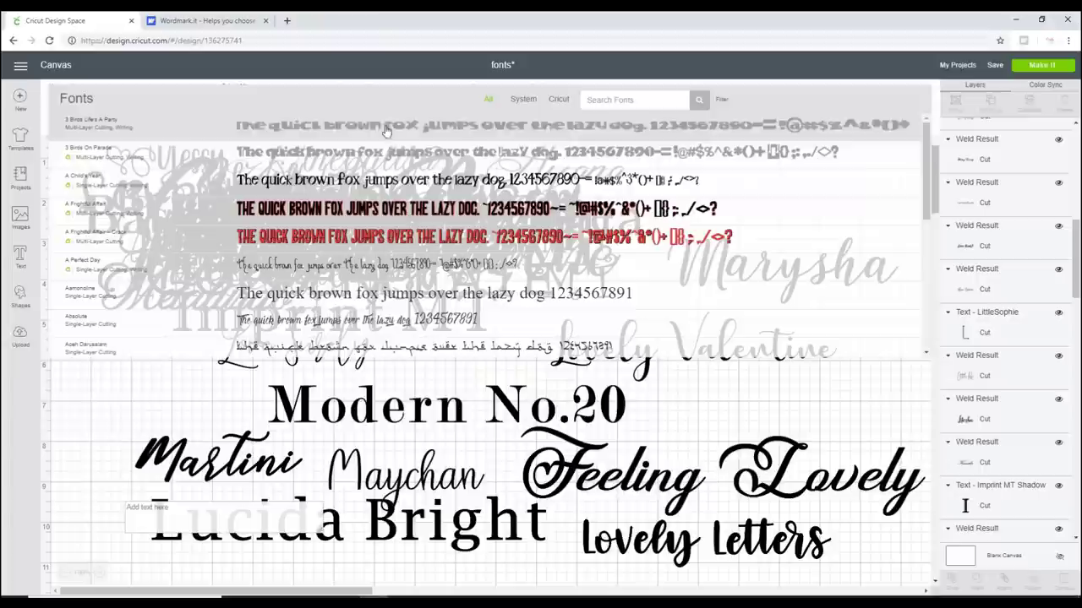
click(613, 95)
text(mo)
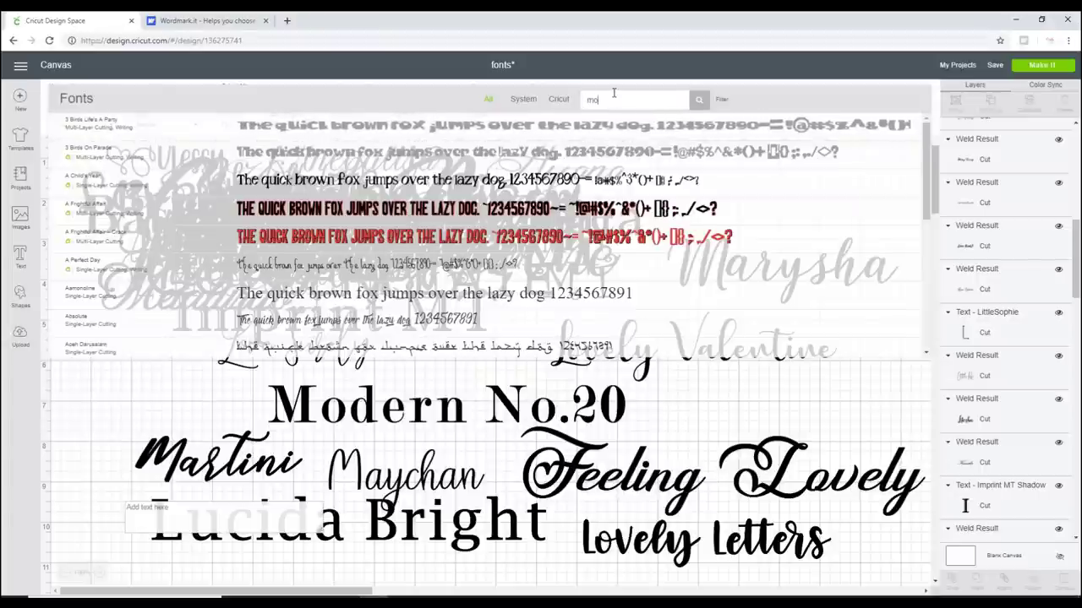
text(th)
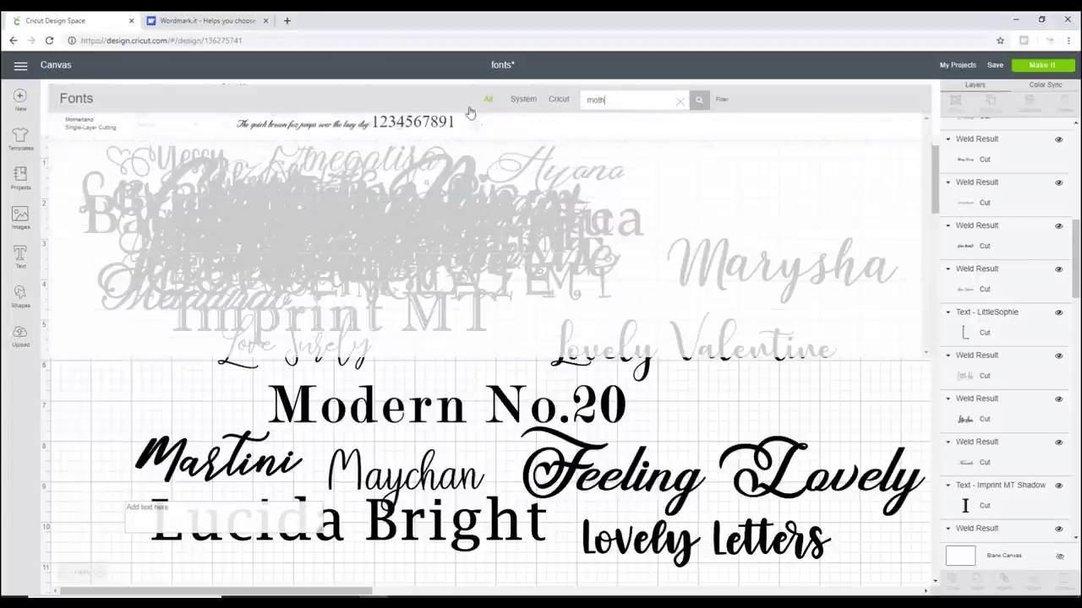
click(355, 119)
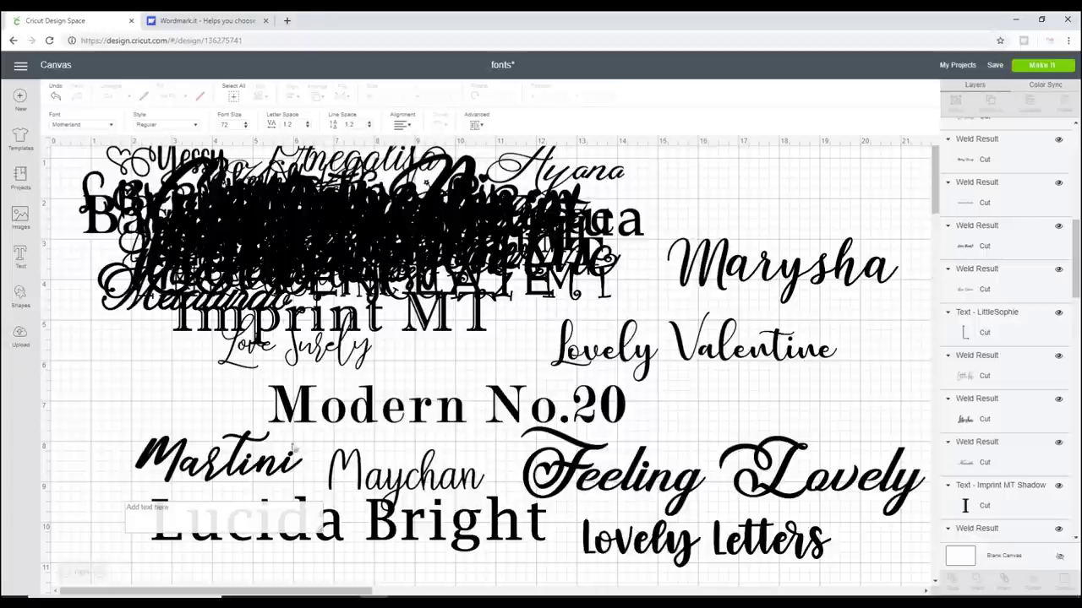
Enter "Motherland" as the new text and set its font size to 100
click(215, 522)
text(Motherland)
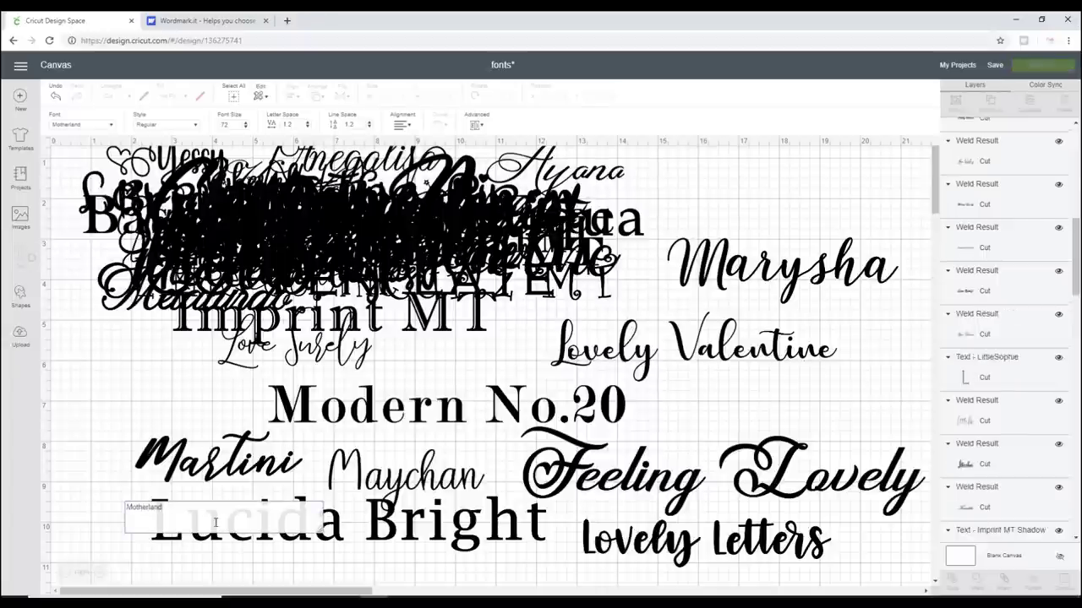
click(222, 124)
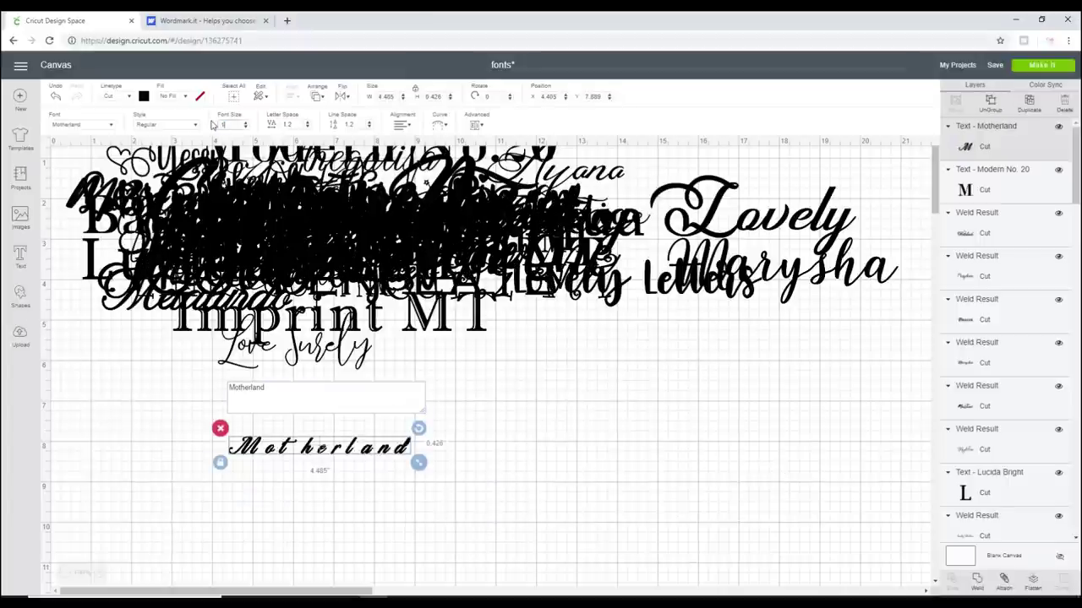
key(Return)
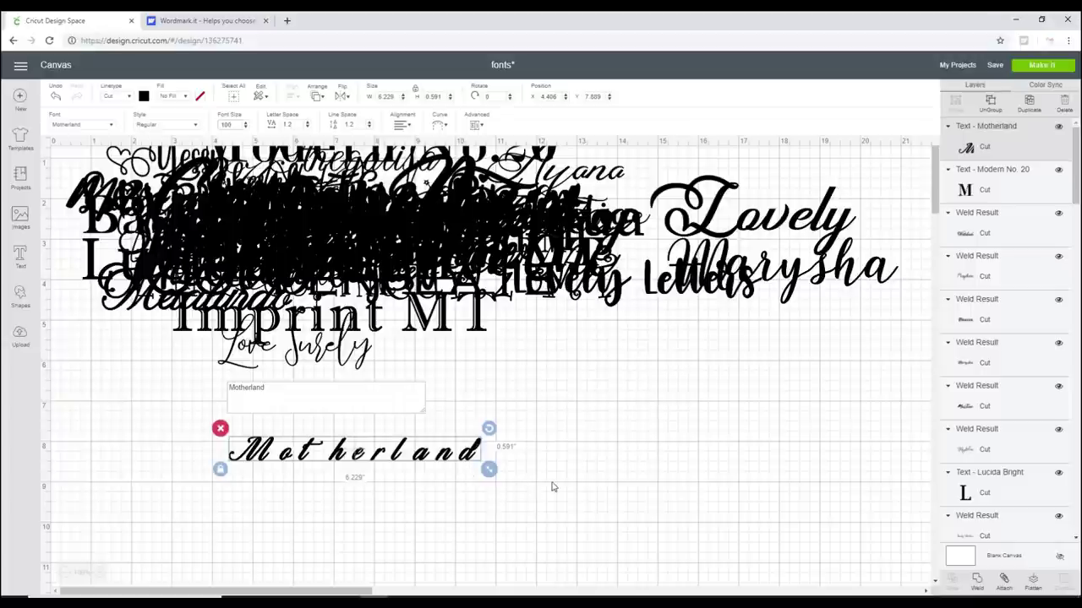
Search the fonts for "my st" and change the Motherland text's font to My Story
click(373, 442)
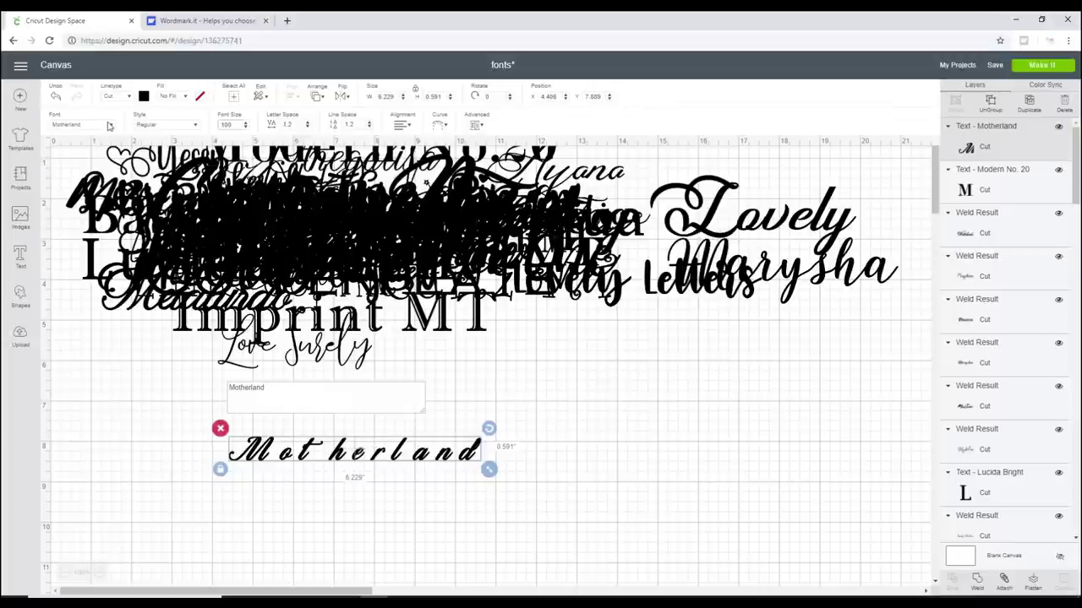
click(108, 125)
double_click(605, 98)
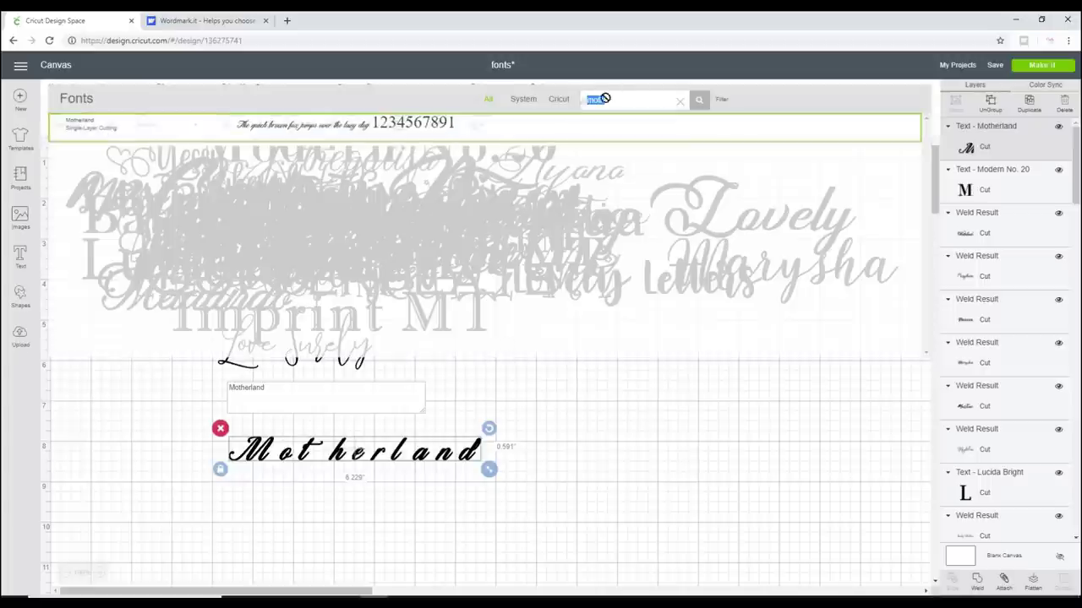
text(my st)
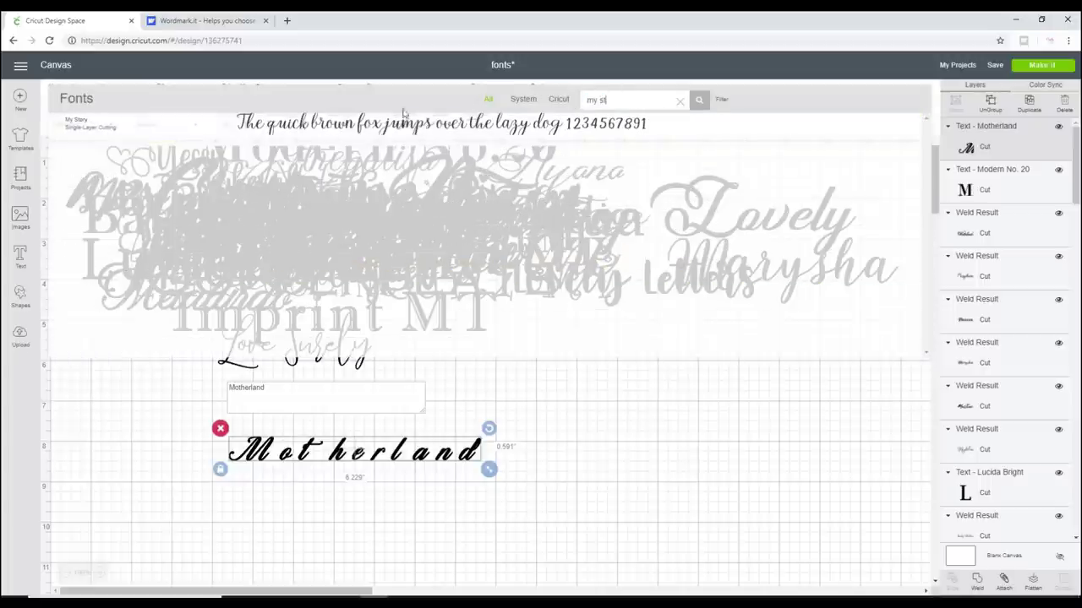
click(377, 127)
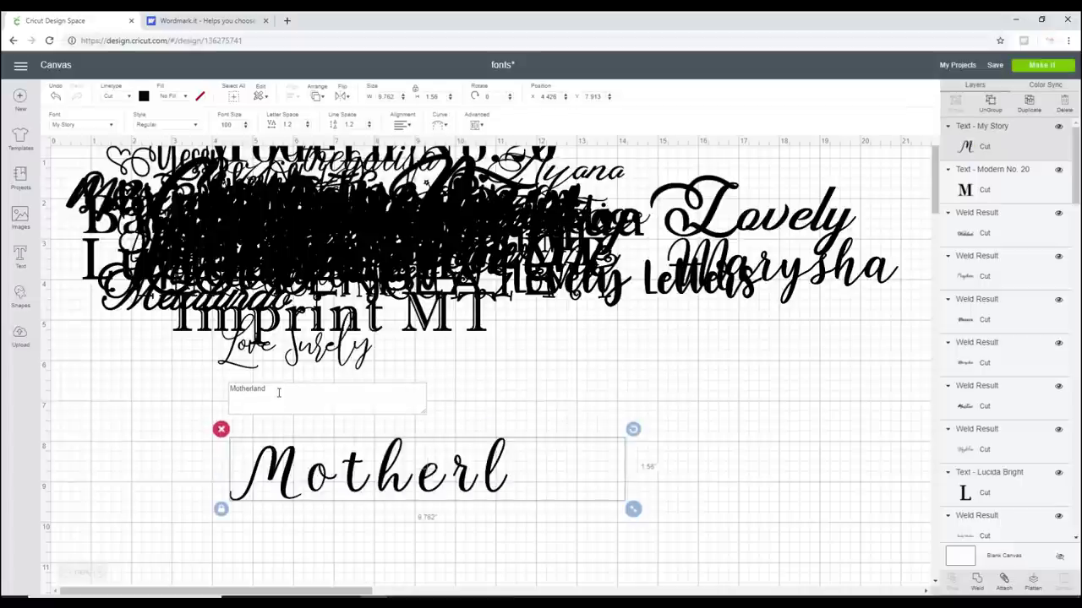
Replace the wording of the Motherland text with "My Story"
double_click(228, 387)
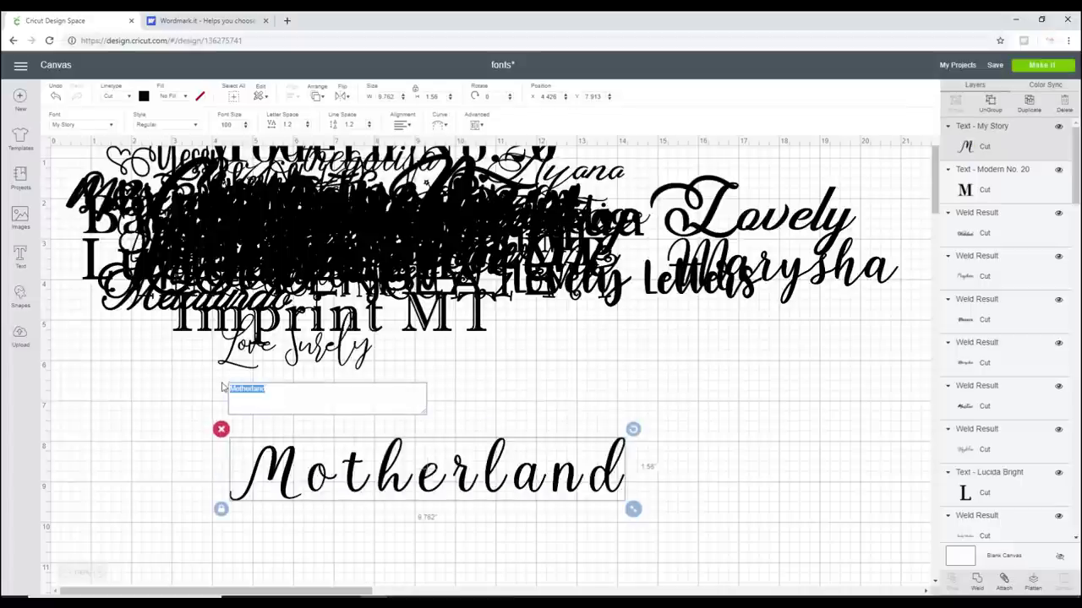
text(My)
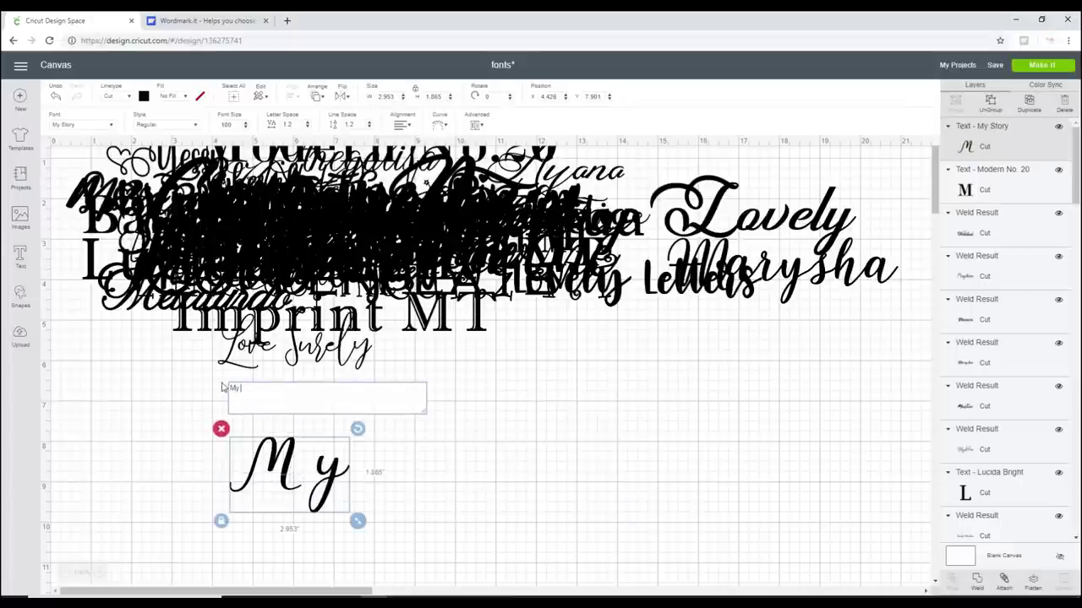
text( Stor)
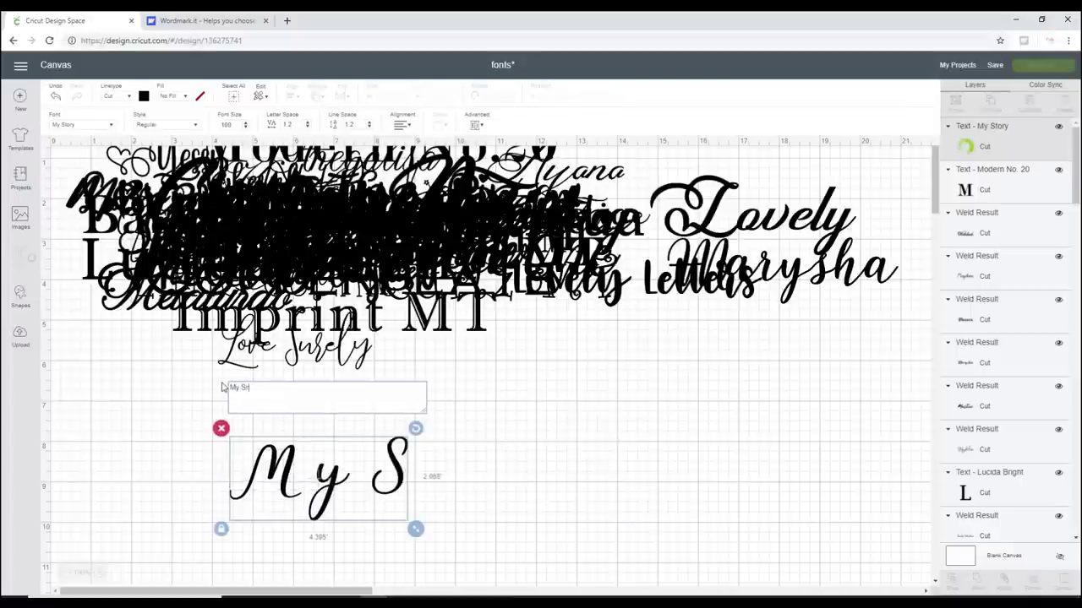
text(y)
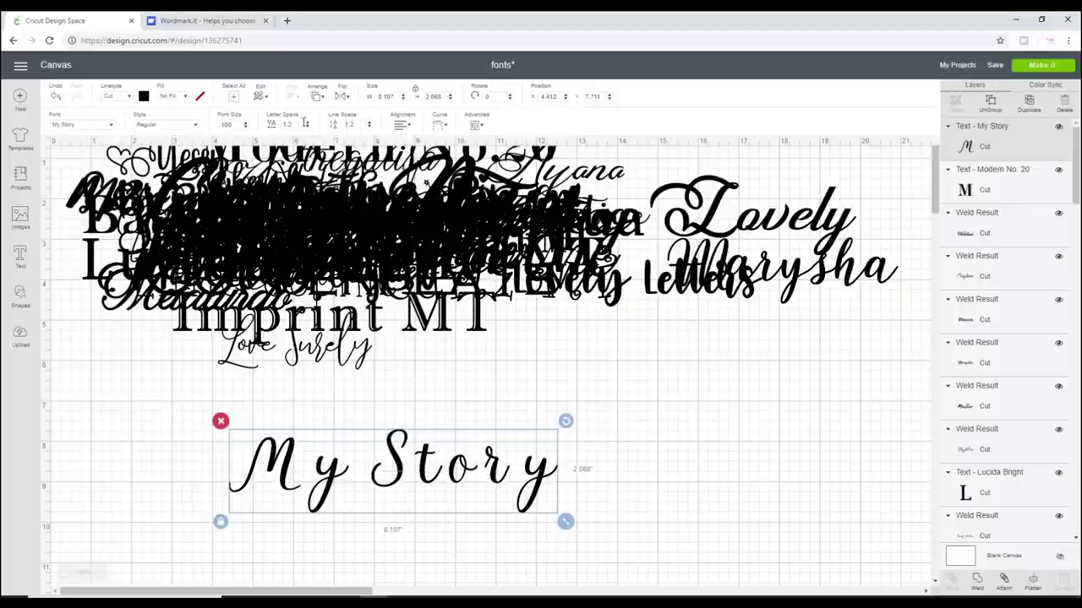
Reduce the letter spacing of the My Story text to -0.5 so the script letters join
click(308, 127)
click(308, 128)
click(308, 128)
click(308, 128)
click(308, 127)
click(308, 128)
click(308, 127)
click(308, 127)
click(308, 127)
click(307, 128)
click(307, 128)
click(308, 128)
click(307, 128)
click(307, 128)
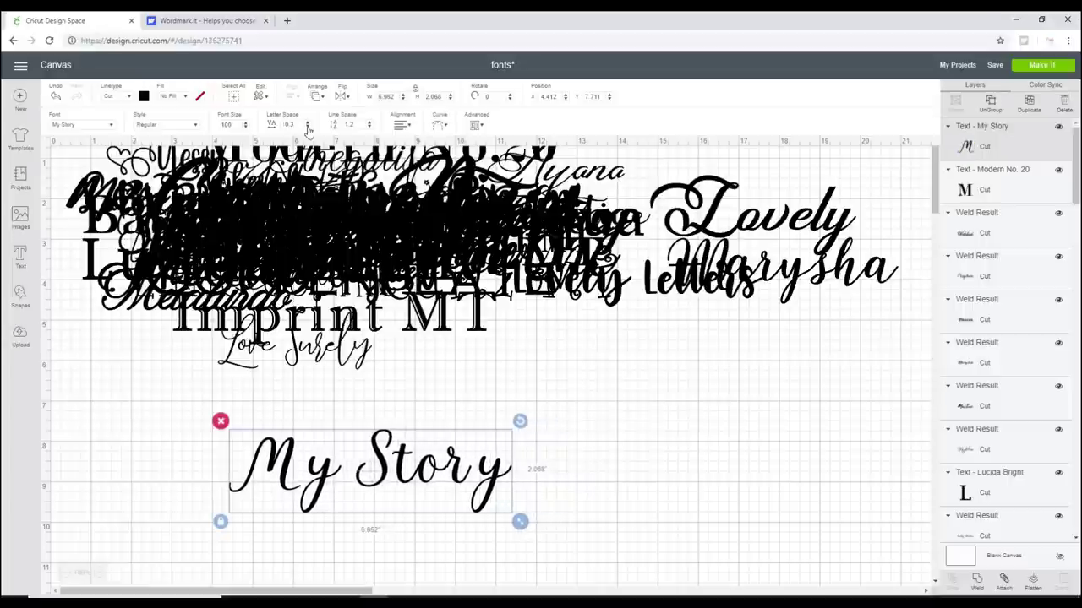
click(308, 128)
click(307, 128)
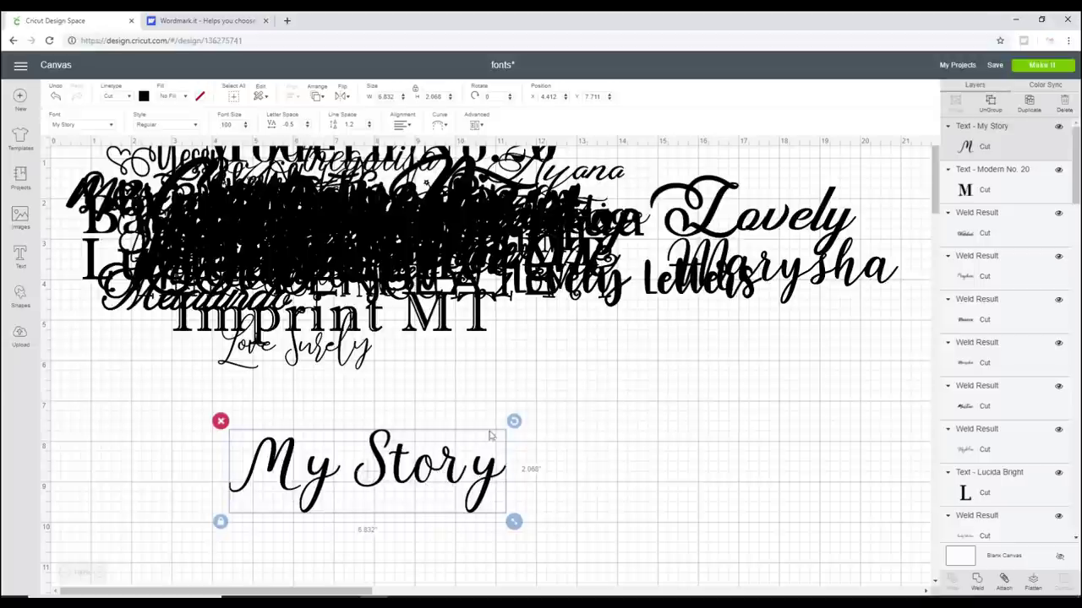
Ungroup the My Story text to letters and move both "y" letters closer to the letters before them
click(479, 127)
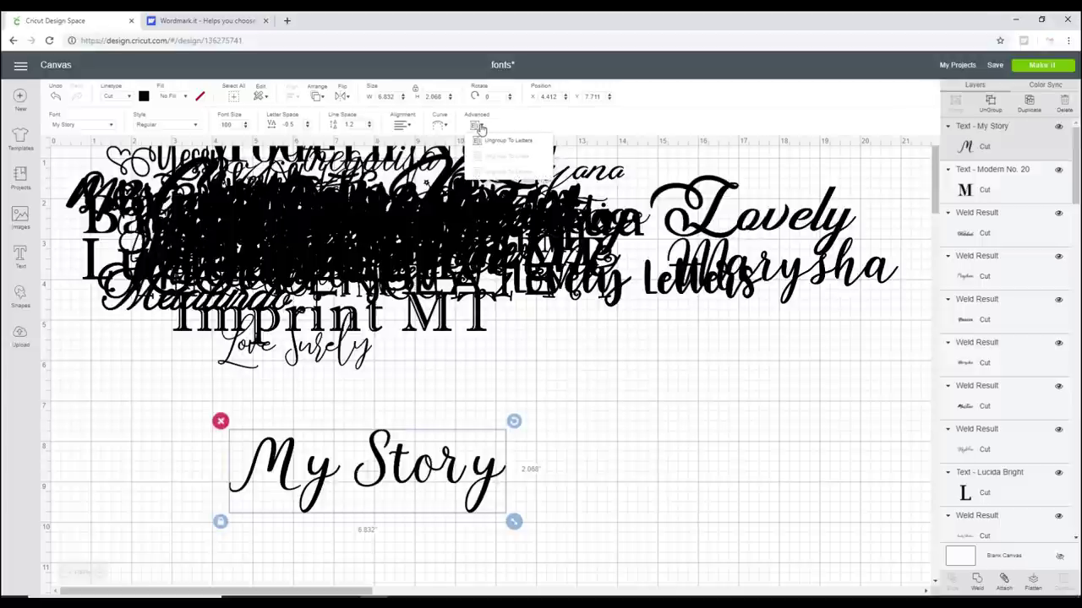
click(487, 141)
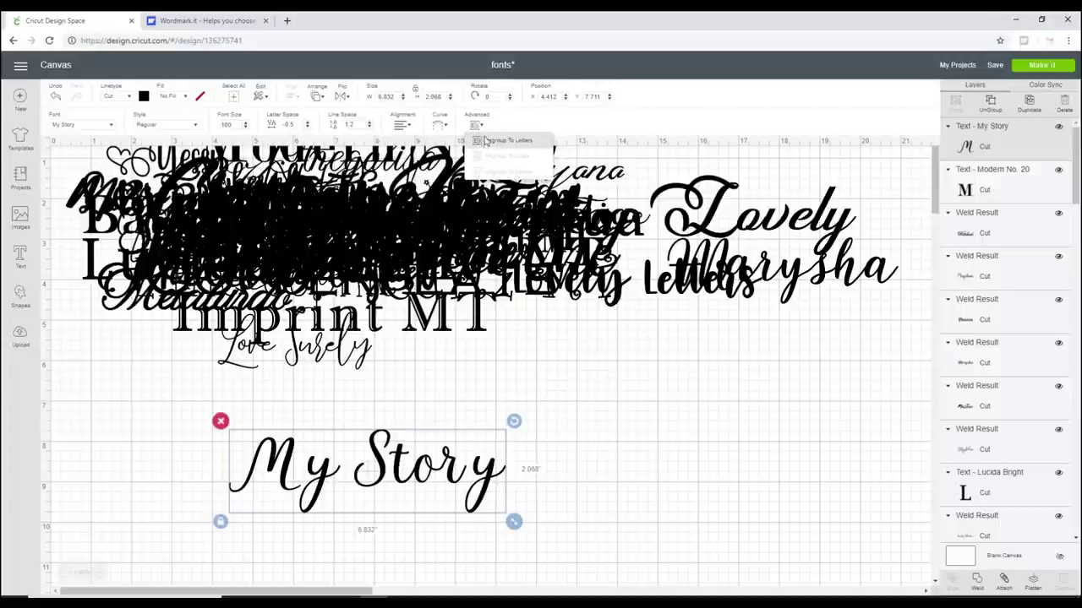
drag(334, 475, 321, 488)
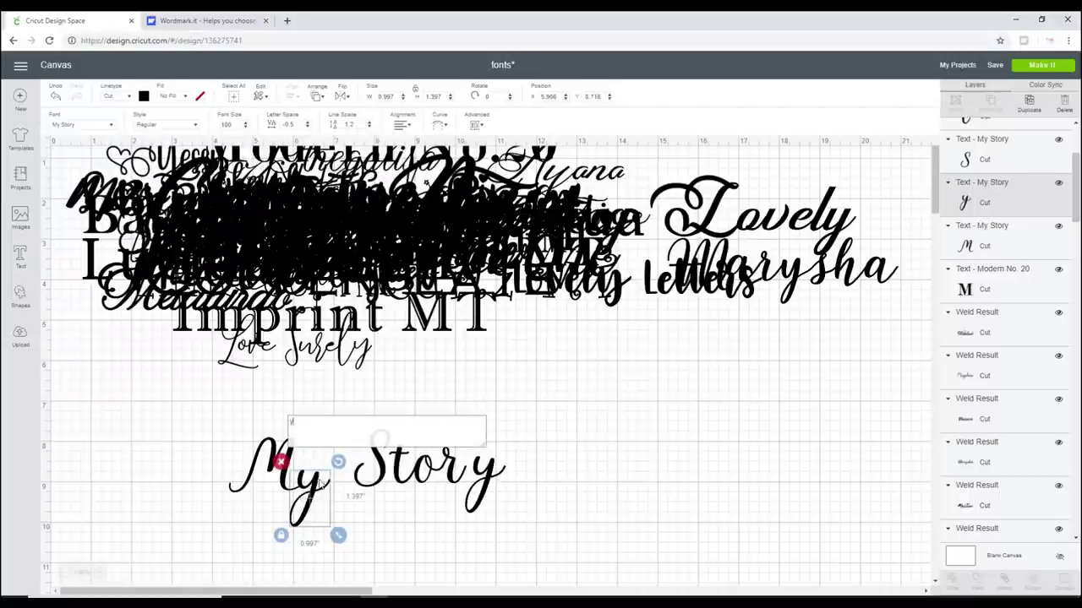
click(486, 484)
drag(486, 483, 473, 483)
Select all the separate My Story letters and weld them into one shape
click(262, 474)
shift+click(322, 486)
click(568, 460)
drag(574, 417, 230, 505)
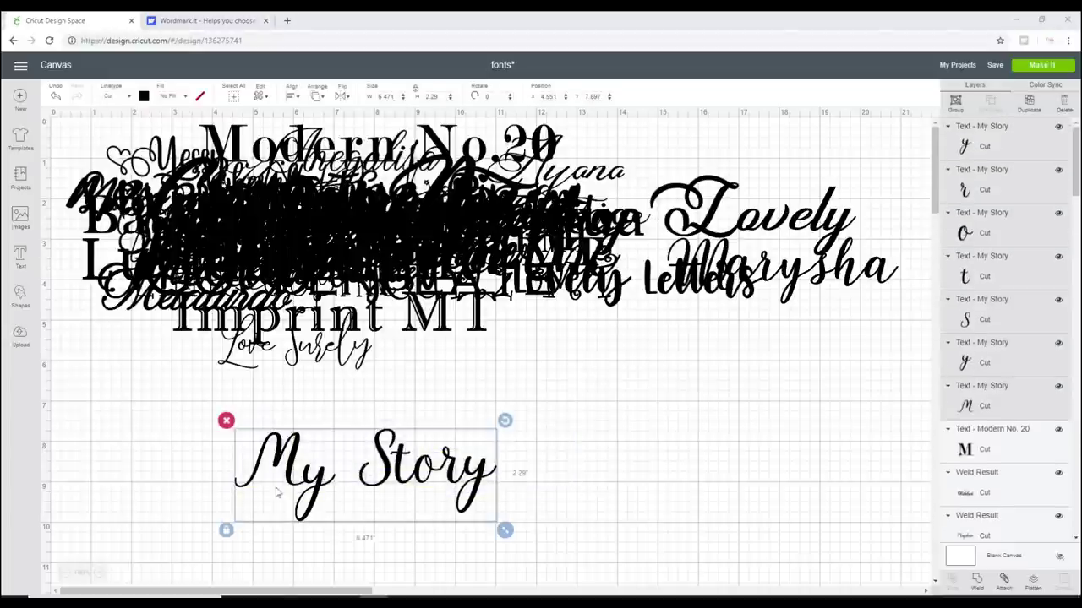
click(978, 589)
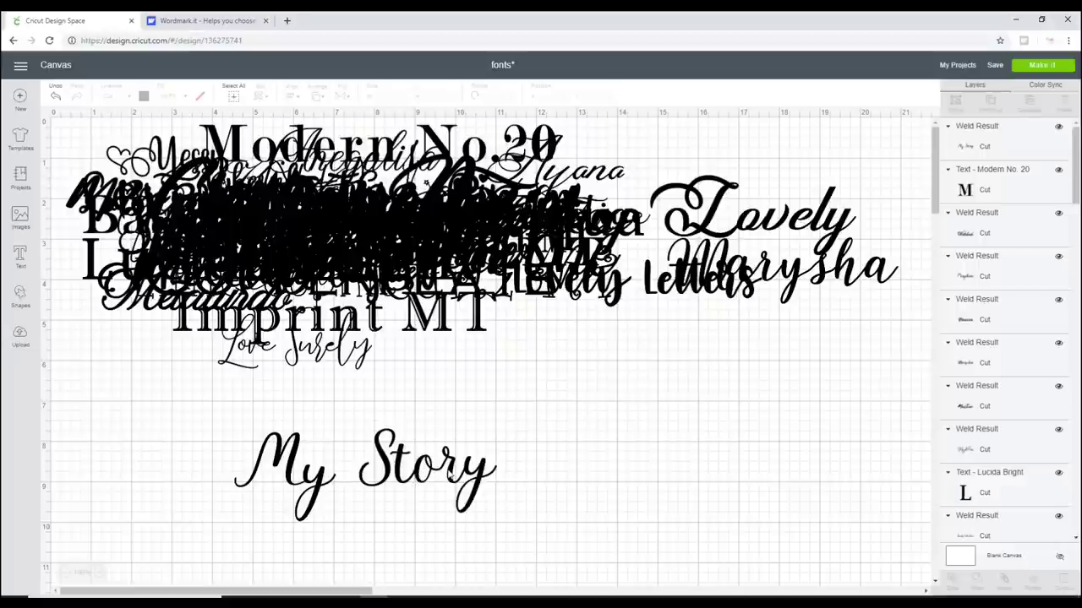
Move font names such as Maychan, Love Heart, Lucida Bright and Lovely Valentine out of the overlapping pile into emptier canvas space
click(453, 474)
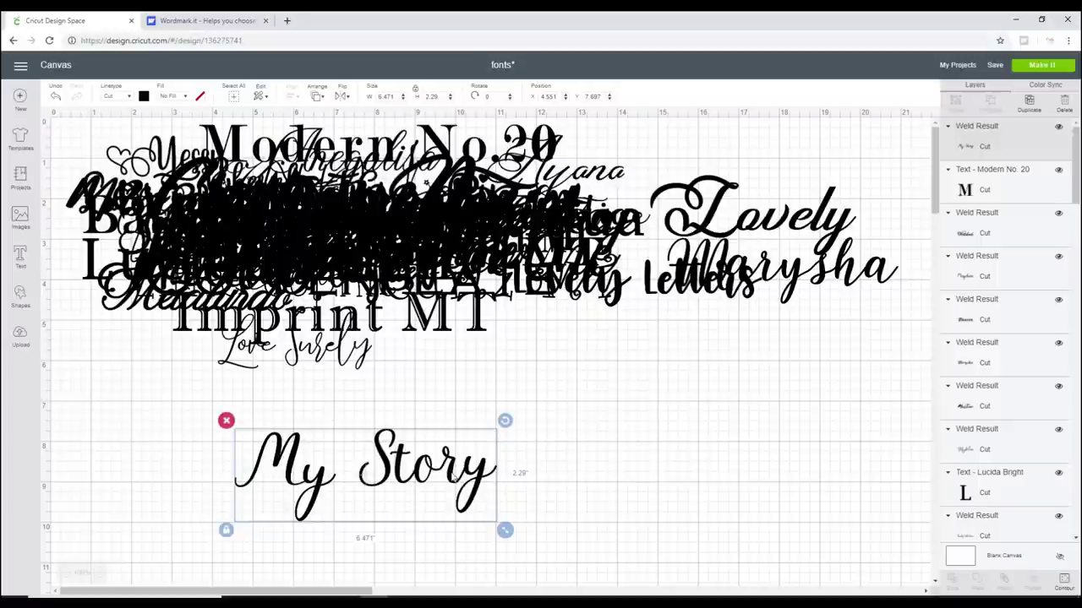
drag(388, 267, 679, 485)
click(687, 365)
drag(634, 333, 693, 334)
drag(488, 262, 623, 411)
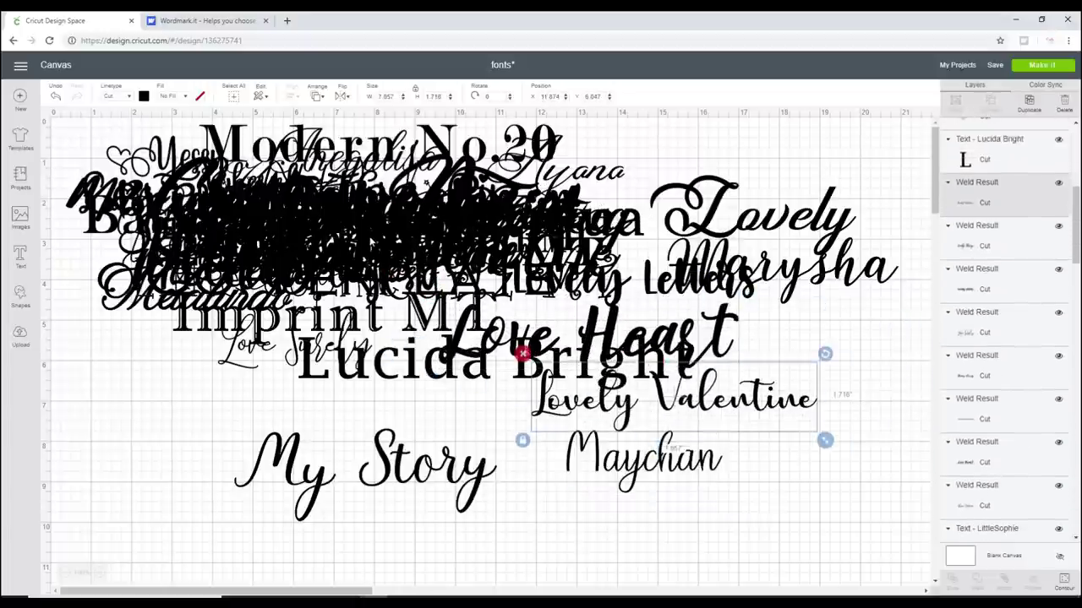
click(385, 342)
drag(385, 342, 301, 302)
click(296, 245)
drag(380, 305, 375, 237)
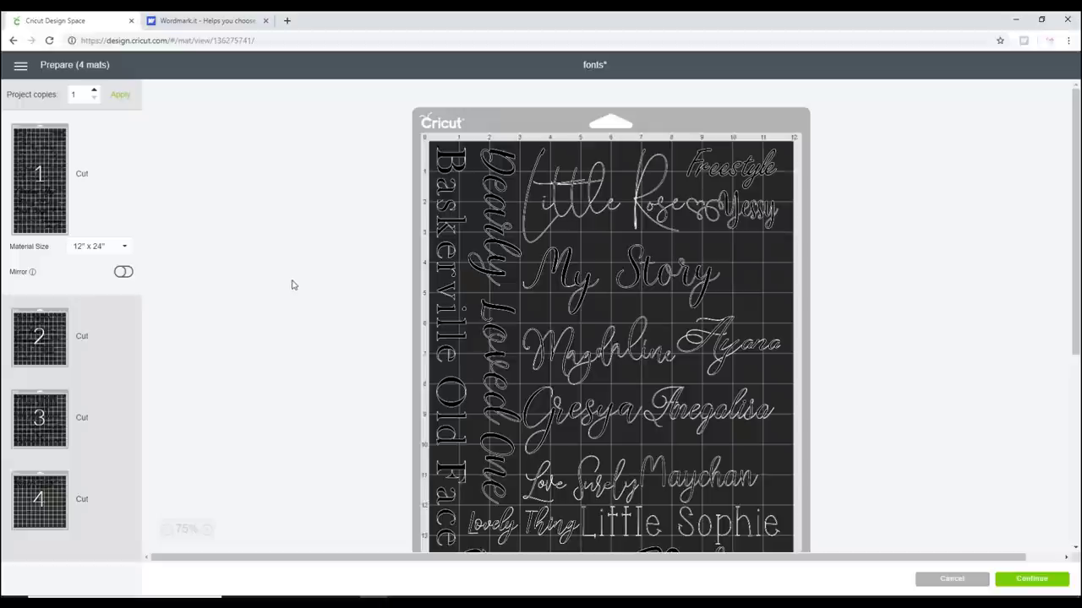
Review how the font names are laid out on cutting mats 1, 2 and 3
scroll(155, 434, down, 4)
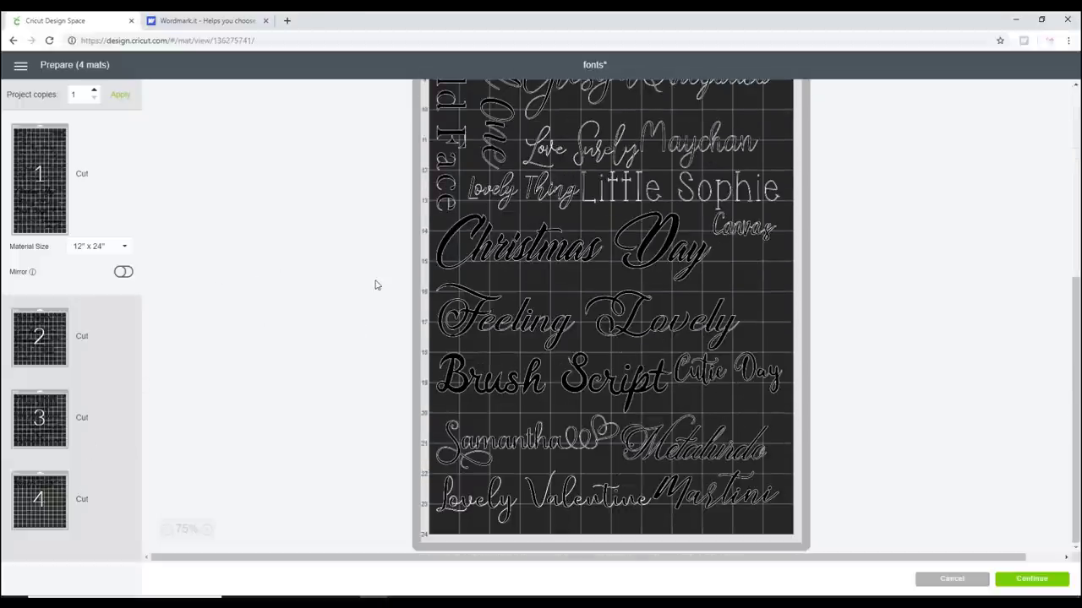
scroll(317, 320, up, 2)
click(48, 363)
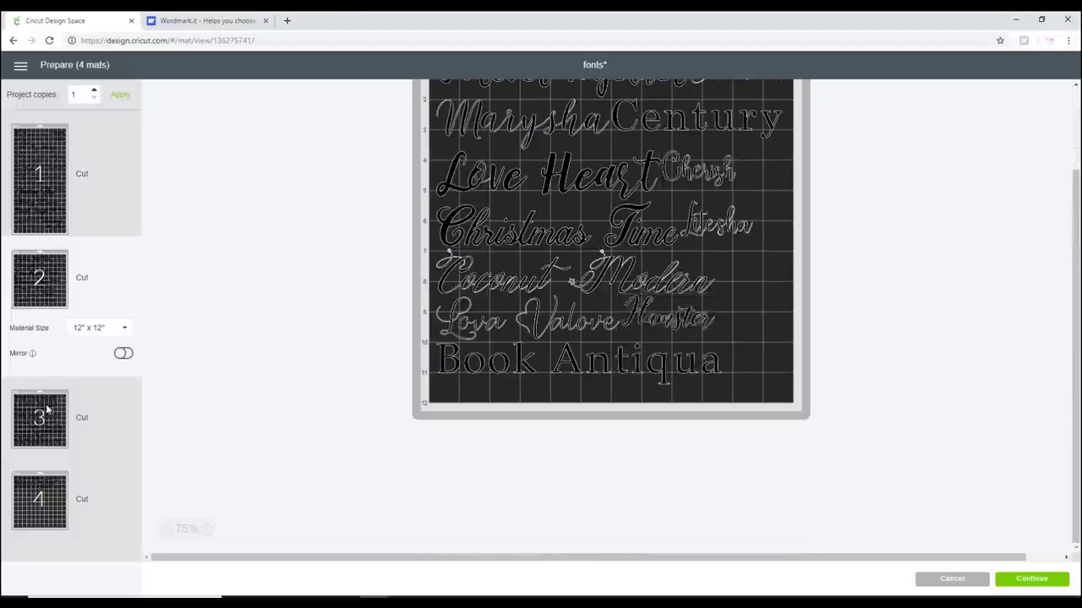
click(42, 415)
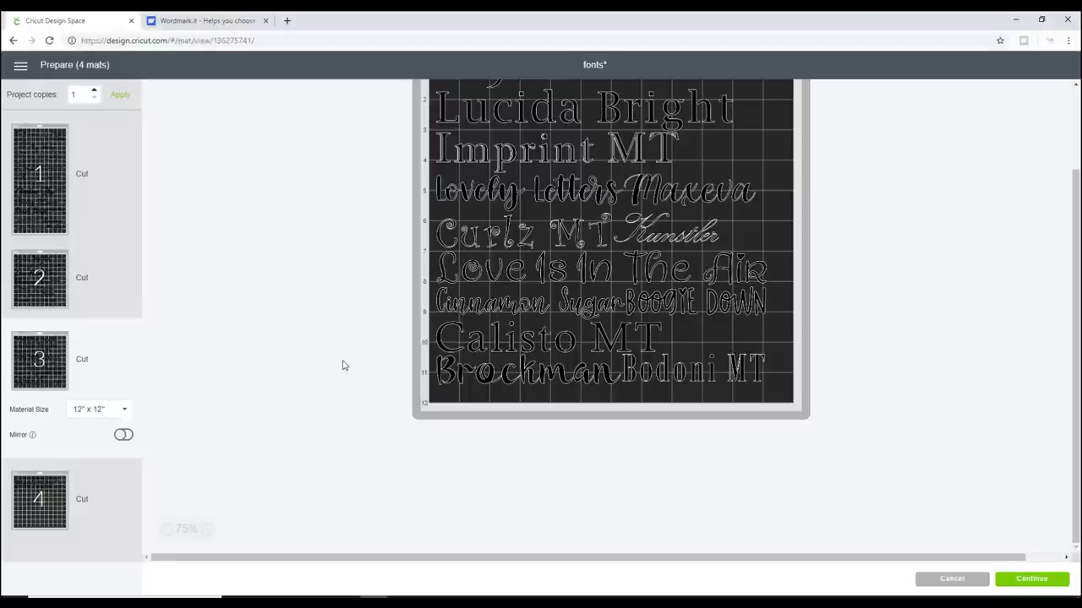
Continue to the make stage and choose the Bluetooth-connected Maker as the cutting machine
click(1032, 580)
click(640, 94)
click(629, 129)
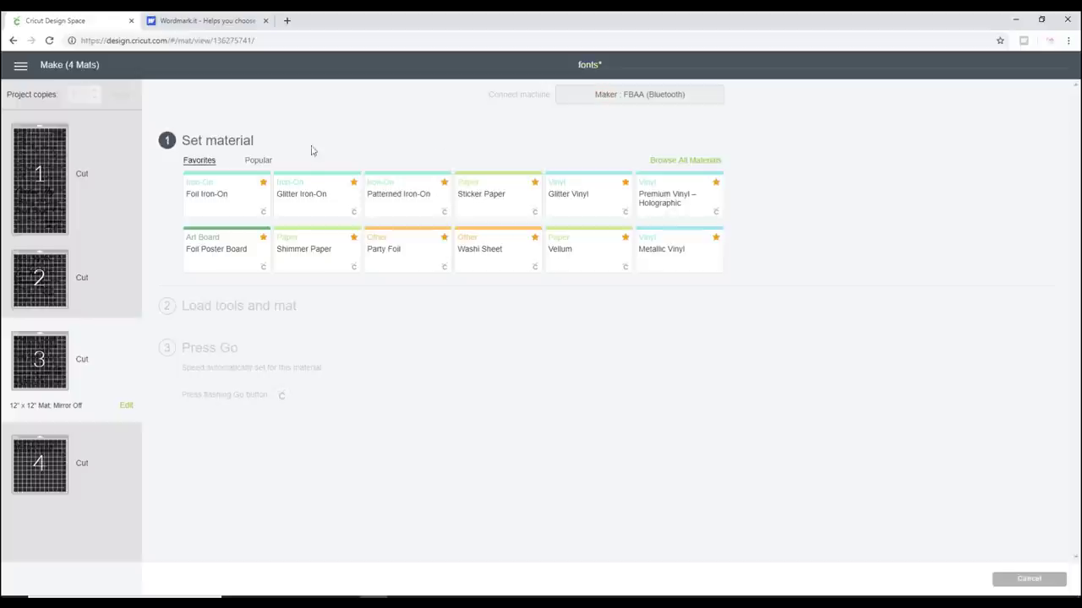
Show the popular materials for the material setting
click(256, 162)
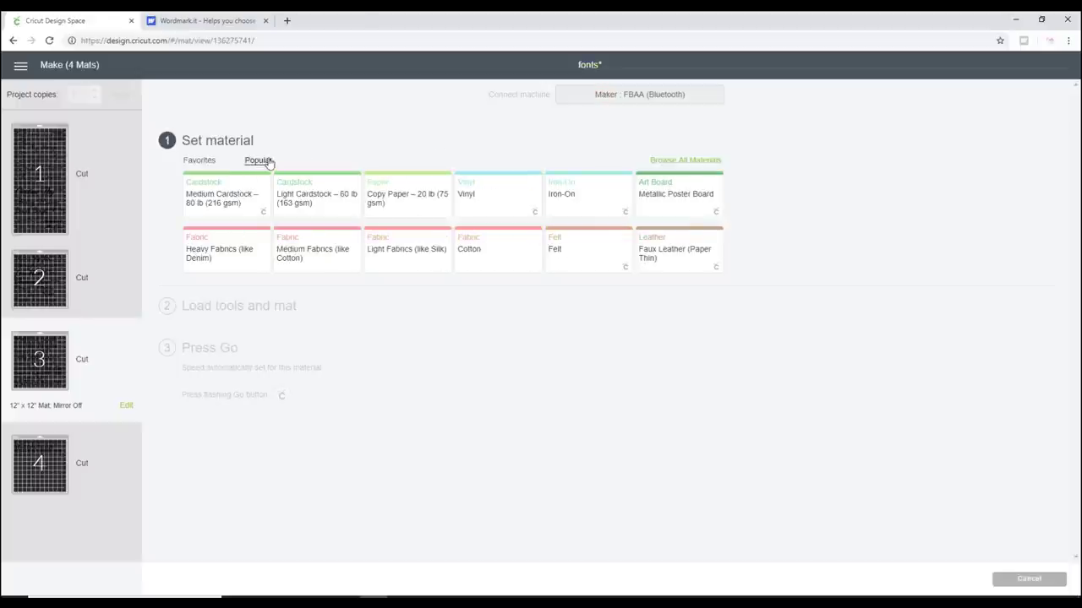